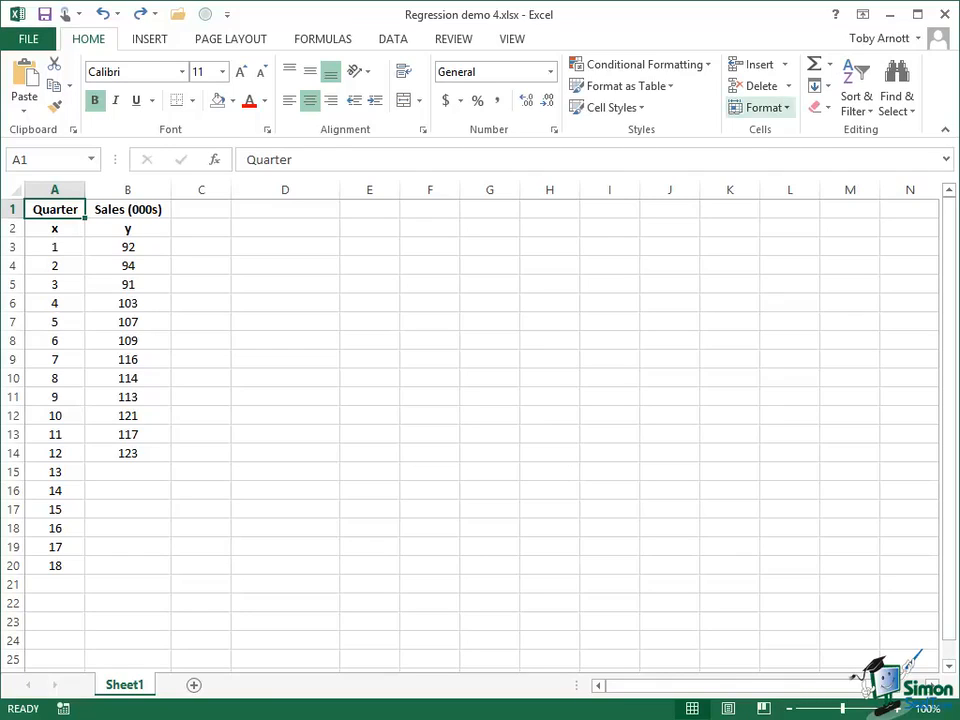
Step: Start a LINEST formula across E5:F9 with B3:B14 as the known y's and A3:A14 as the known x's
{"action": "left_click_drag", "start_coordinate": [362, 284], "coordinate": [427, 360]}
{"action": "left_click", "coordinate": [253, 158]}
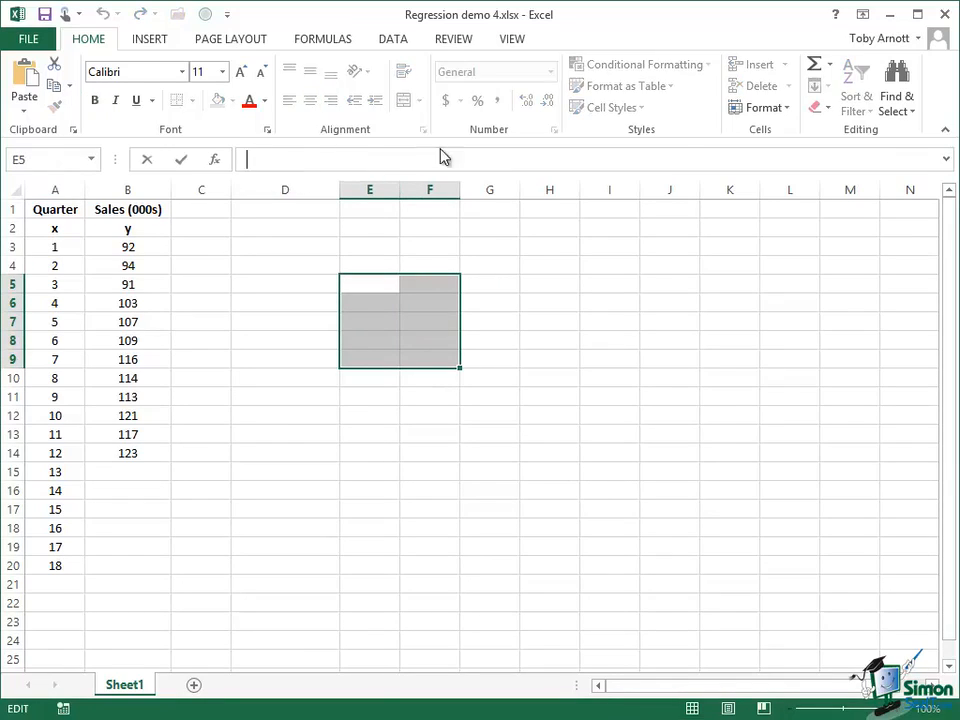
{"action": "type", "text": "=L"}
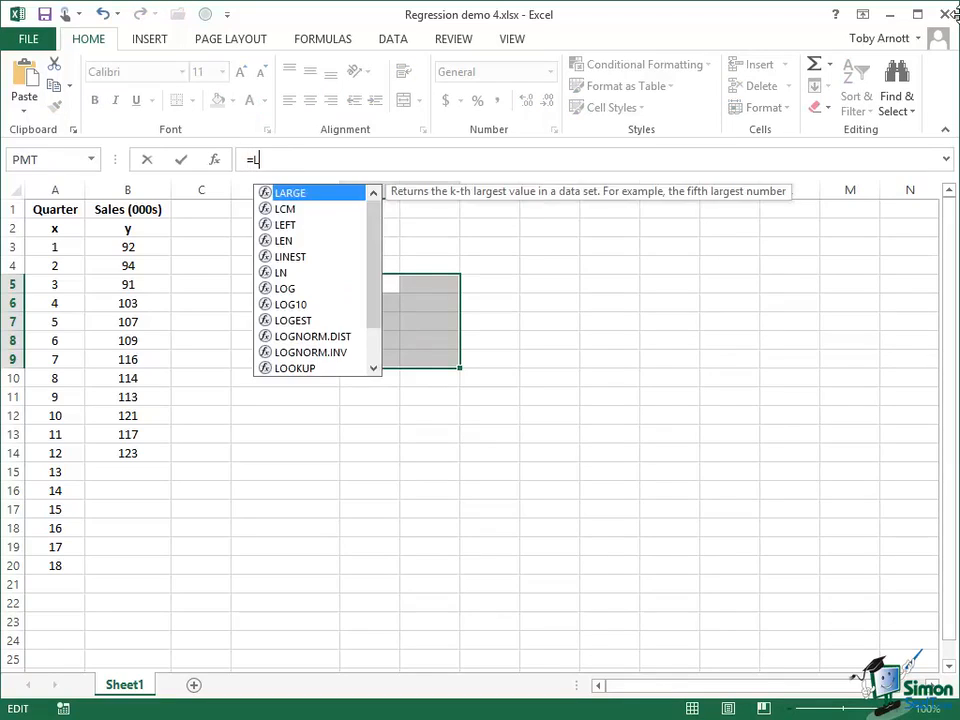
{"action": "type", "text": "INES"}
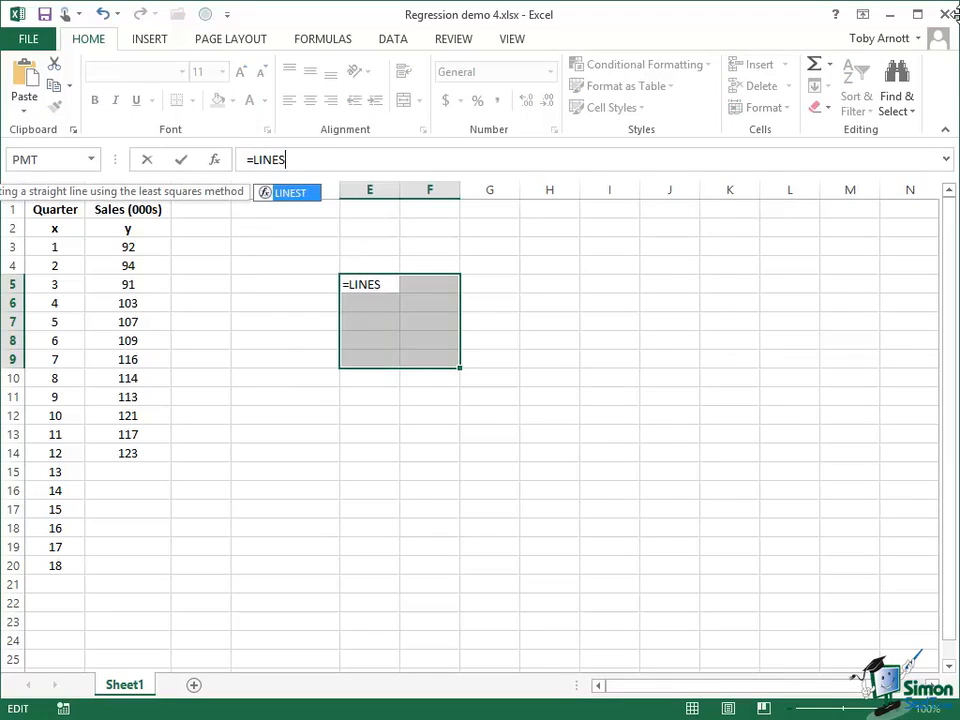
{"action": "type", "text": "T("}
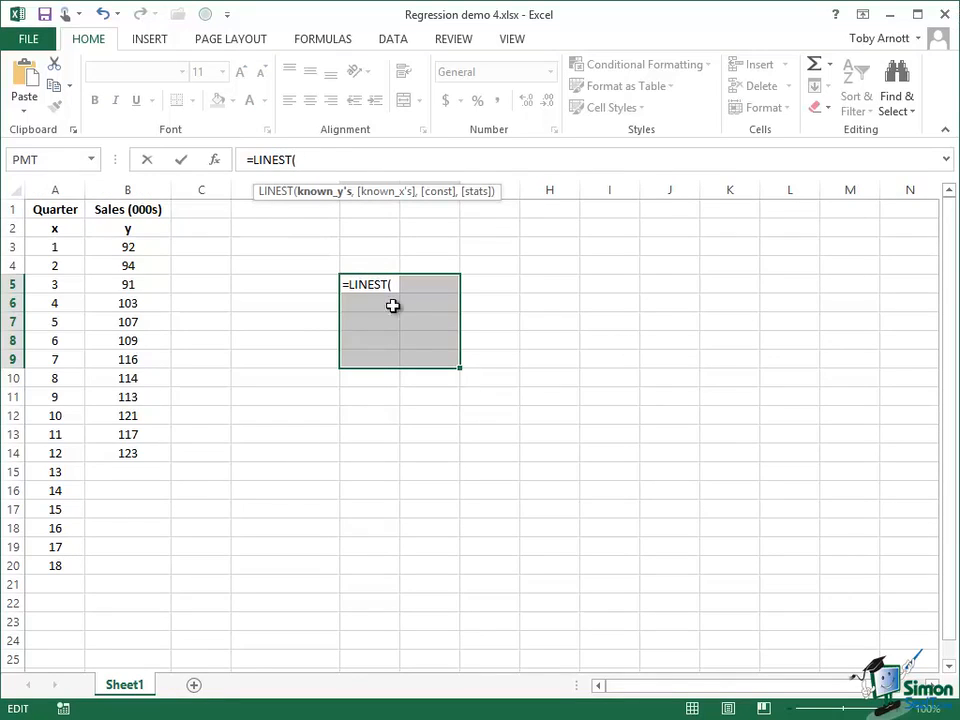
{"action": "left_click_drag", "start_coordinate": [131, 249], "coordinate": [120, 452]}
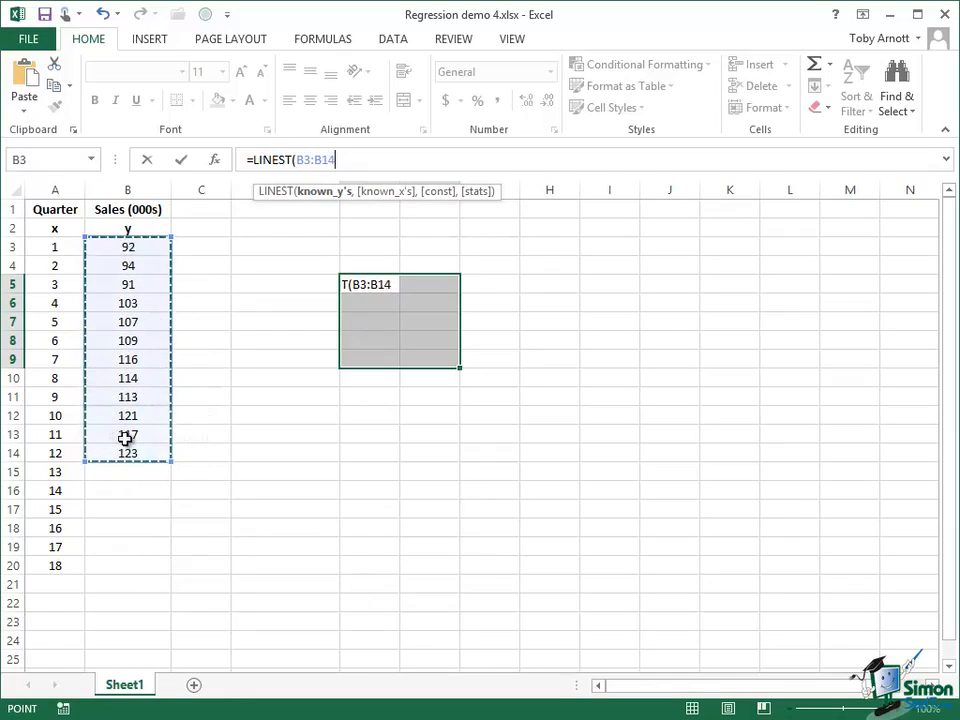
{"action": "type", "text": ","}
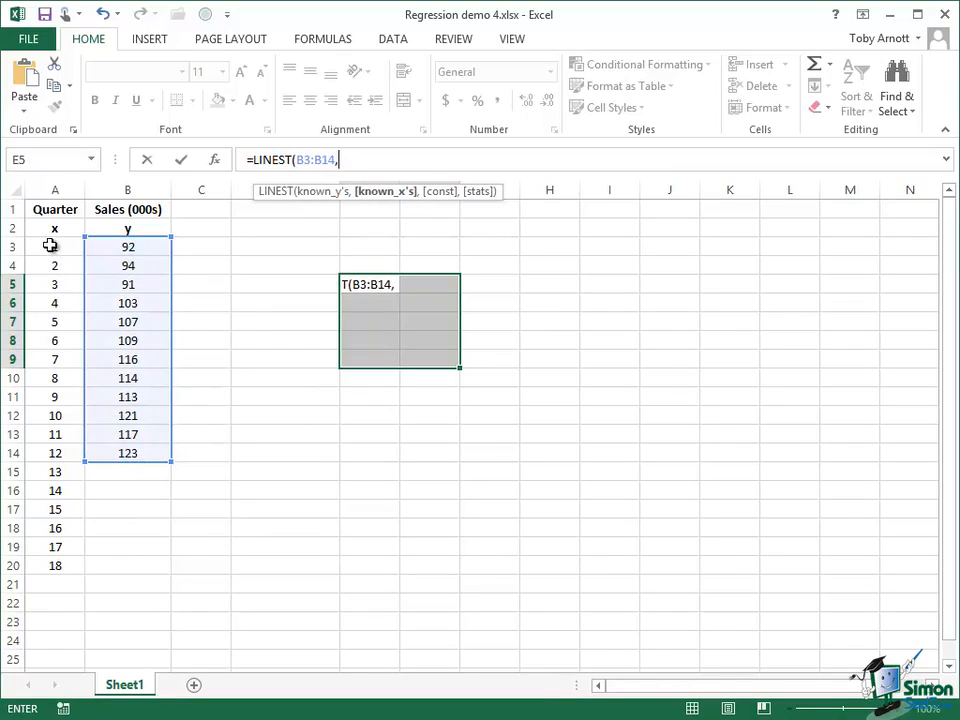
{"action": "left_click_drag", "start_coordinate": [50, 246], "coordinate": [40, 451]}
{"action": "type", "text": ","}
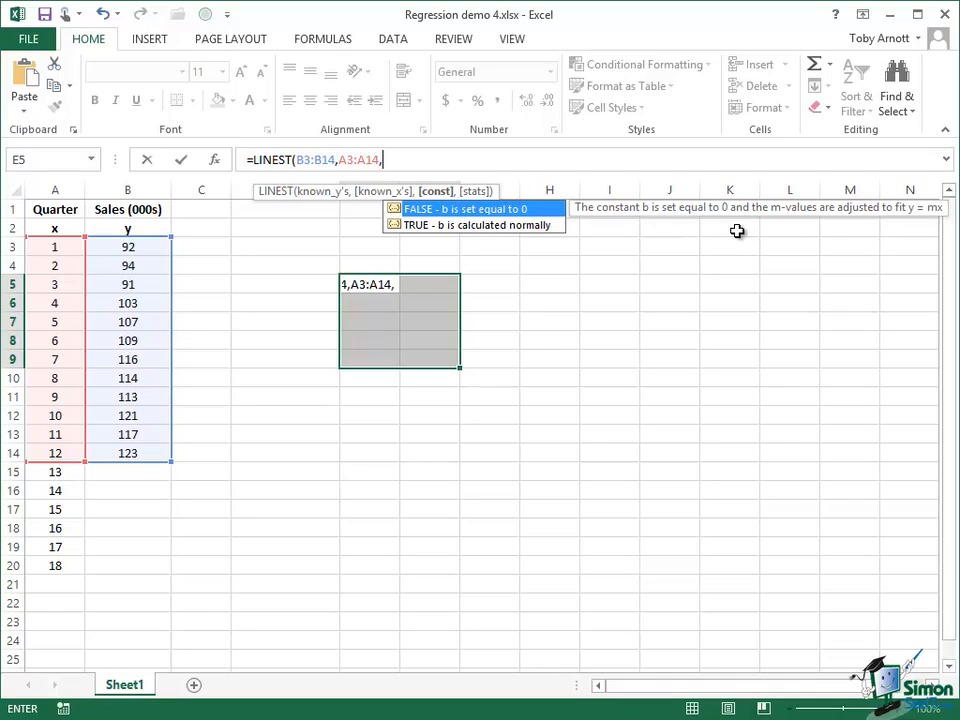
Step: Complete the LINEST formula with const and stats both TRUE and enter it as an array formula
{"action": "type", "text": "TRU"}
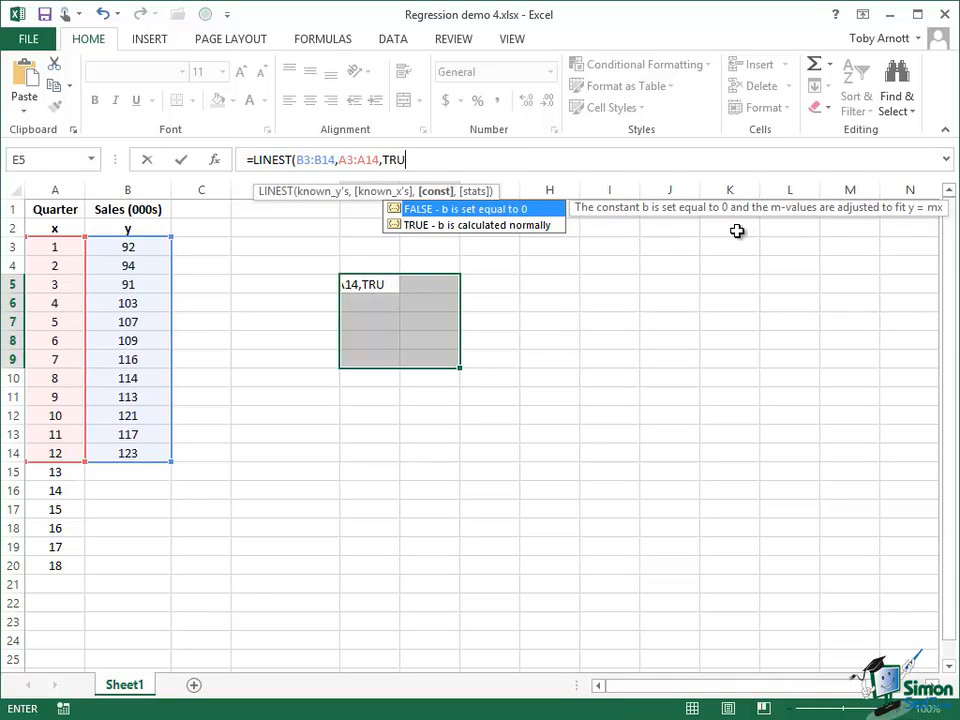
{"action": "type", "text": "E,"}
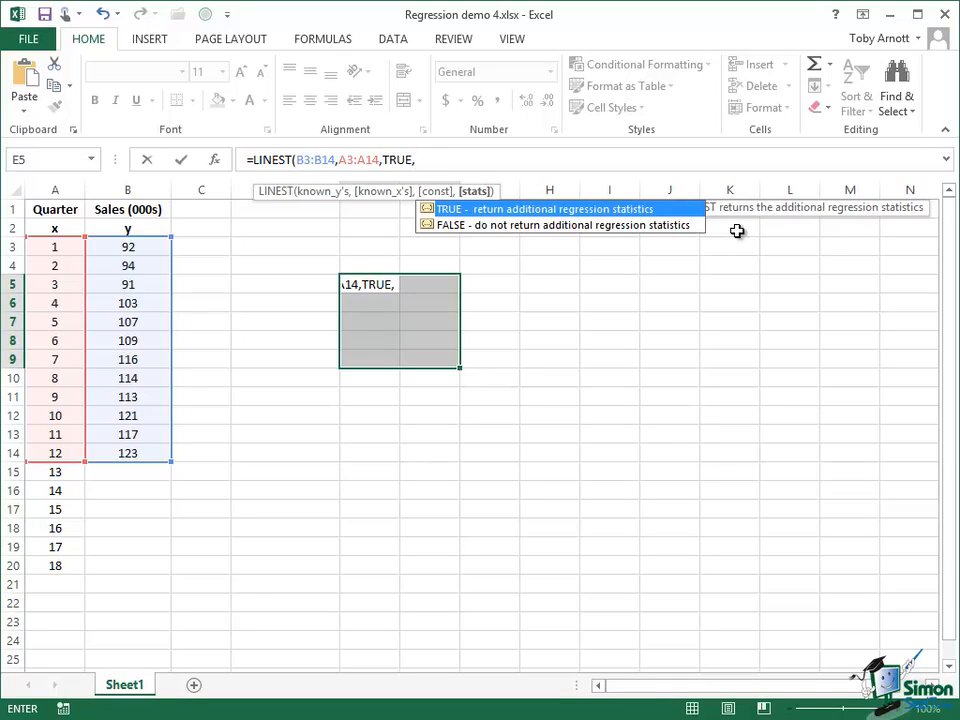
{"action": "type", "text": "TRUE)"}
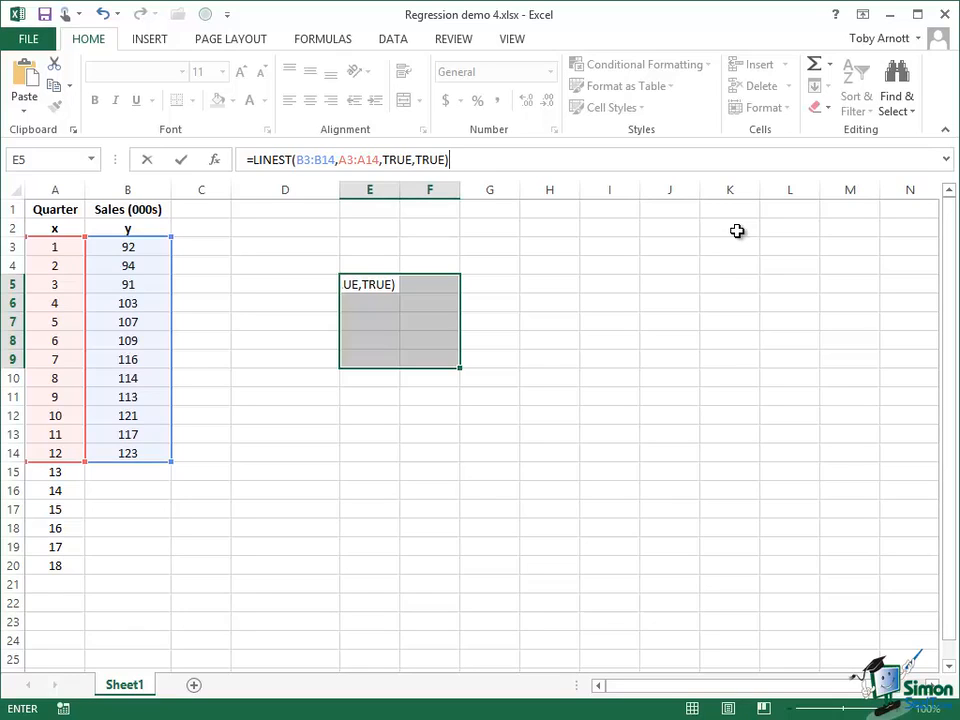
{"action": "key", "text": "ctrl+shift+Return"}
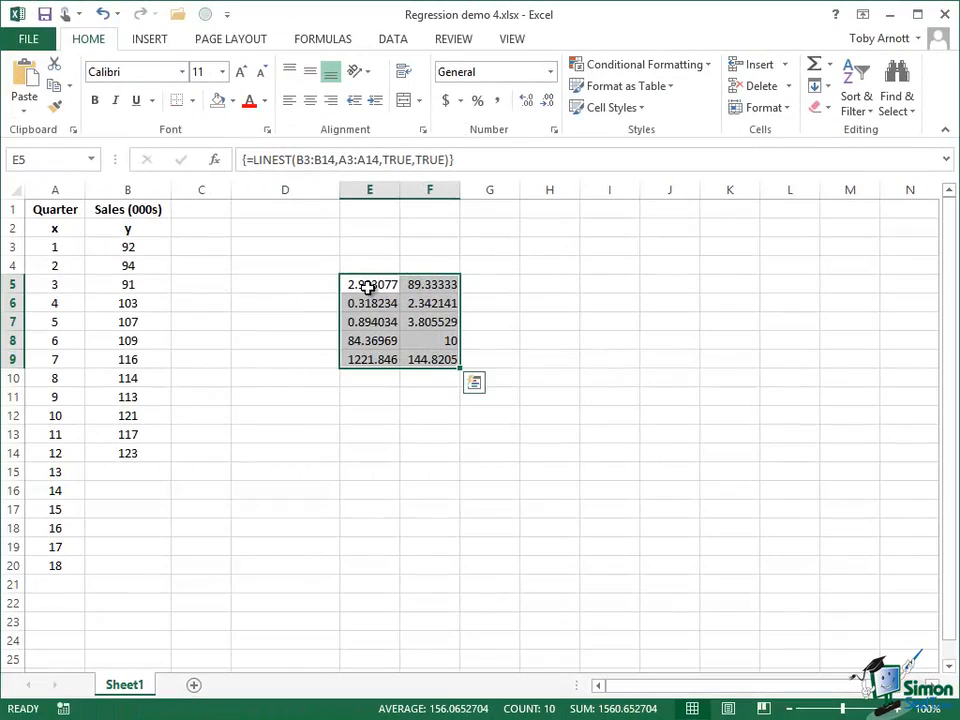
Step: Inspect the slope in E5 and the intercept in F5 of the LINEST output
{"action": "left_click", "coordinate": [372, 285]}
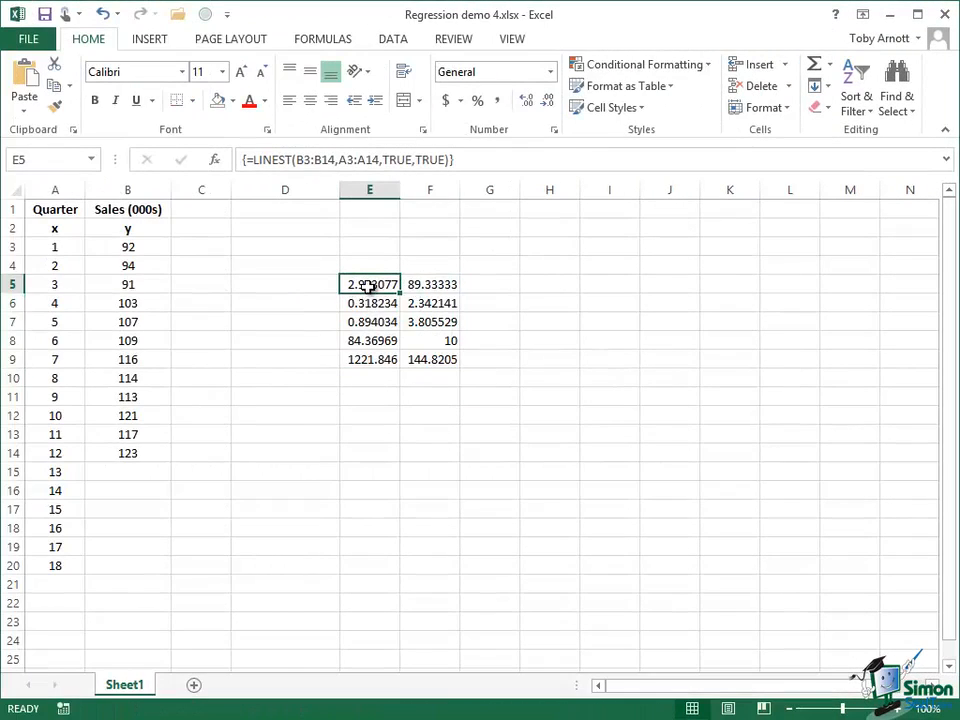
{"action": "left_click", "coordinate": [430, 285]}
{"action": "left_click", "coordinate": [367, 285]}
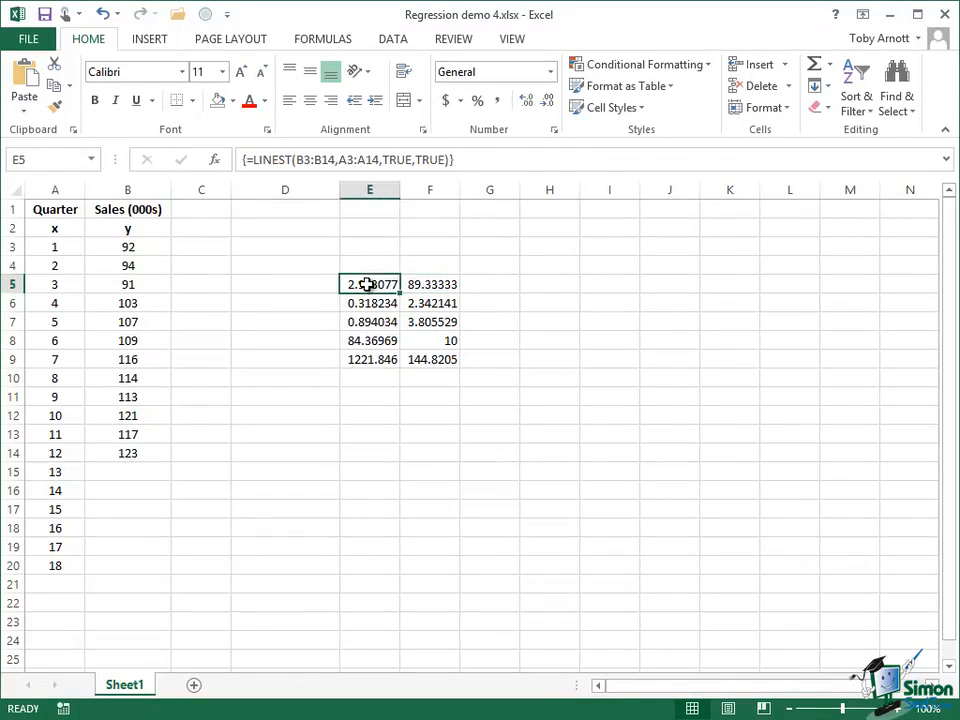
{"action": "left_click", "coordinate": [428, 285]}
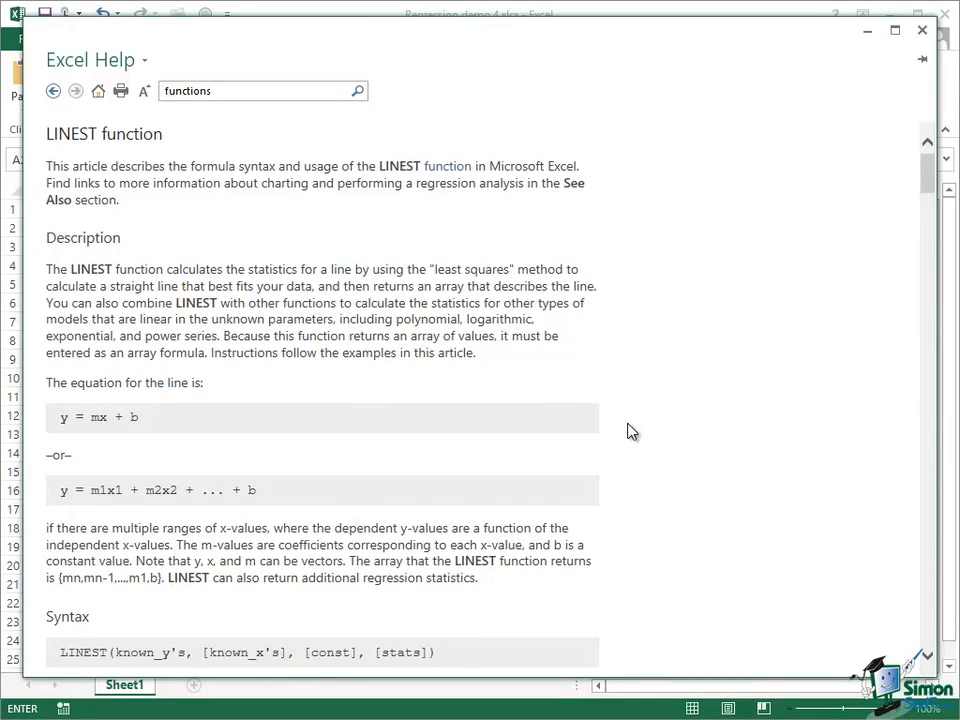
Step: Read the LINEST help article on the syntax, the additional regression statistics and the order in which they are returned
{"action": "scroll", "coordinate": [628, 432], "scroll_direction": "down", "scroll_amount": 5}
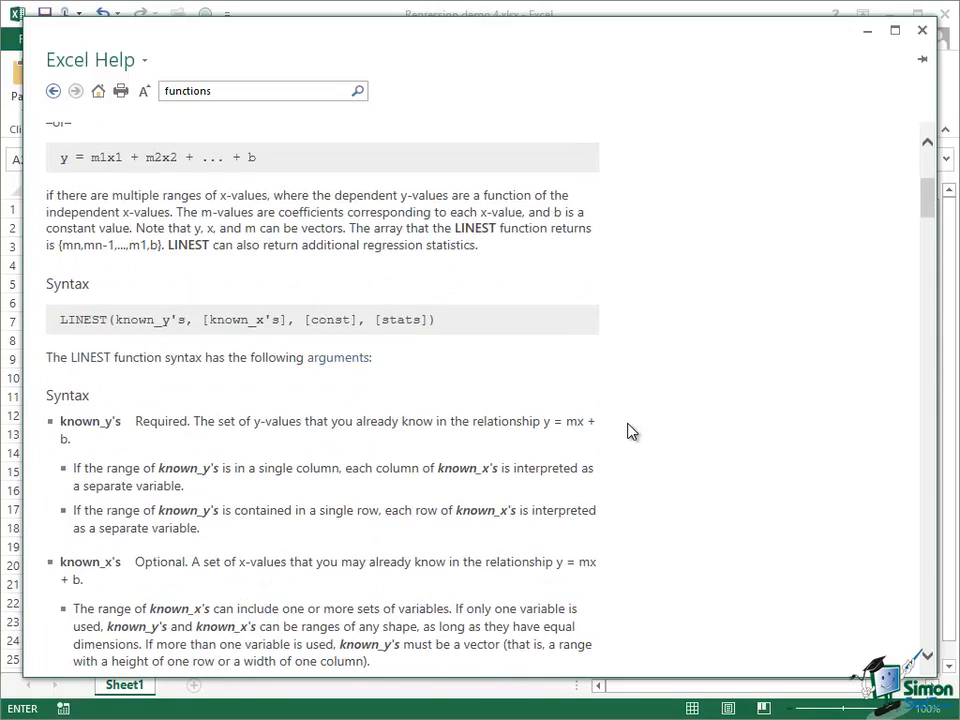
{"action": "scroll", "coordinate": [628, 432], "scroll_direction": "down", "scroll_amount": 8}
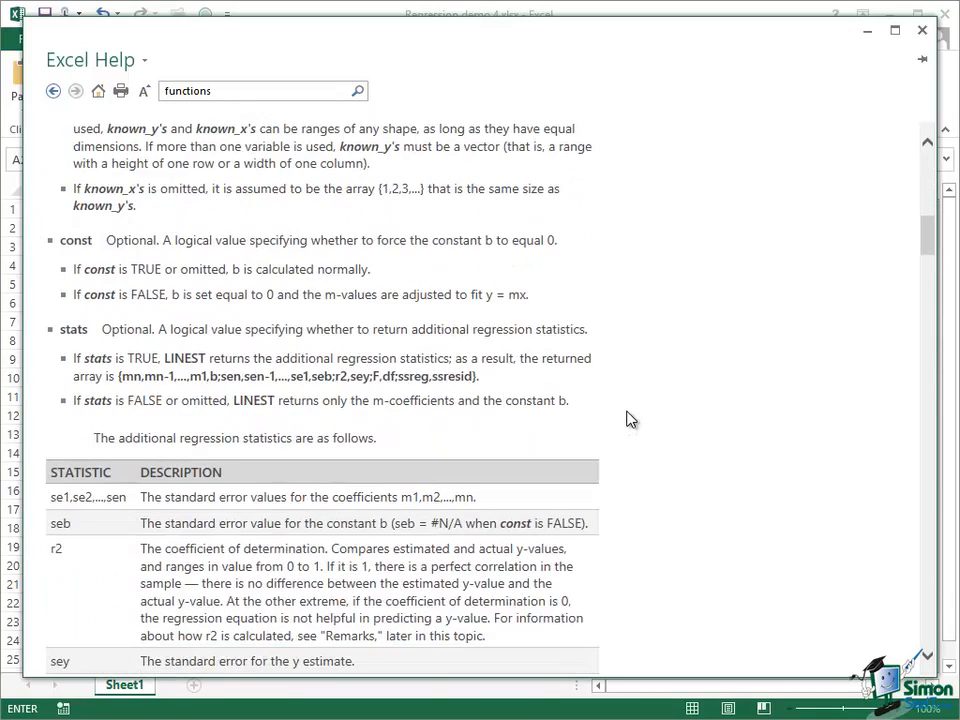
{"action": "scroll", "coordinate": [628, 418], "scroll_direction": "down", "scroll_amount": 10}
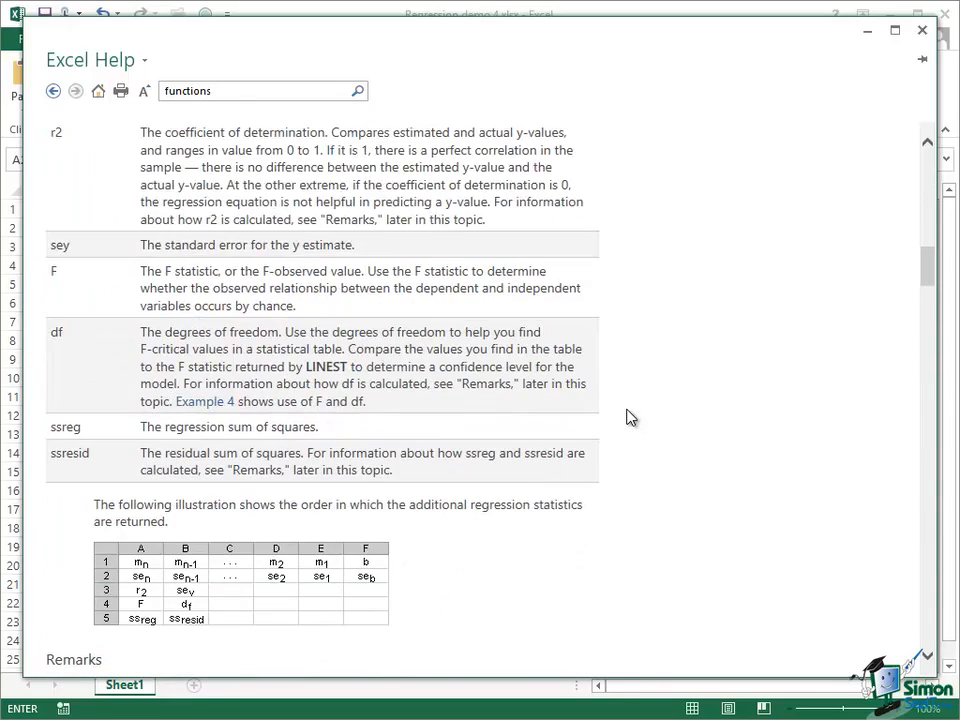
{"action": "scroll", "coordinate": [628, 418], "scroll_direction": "up", "scroll_amount": 1}
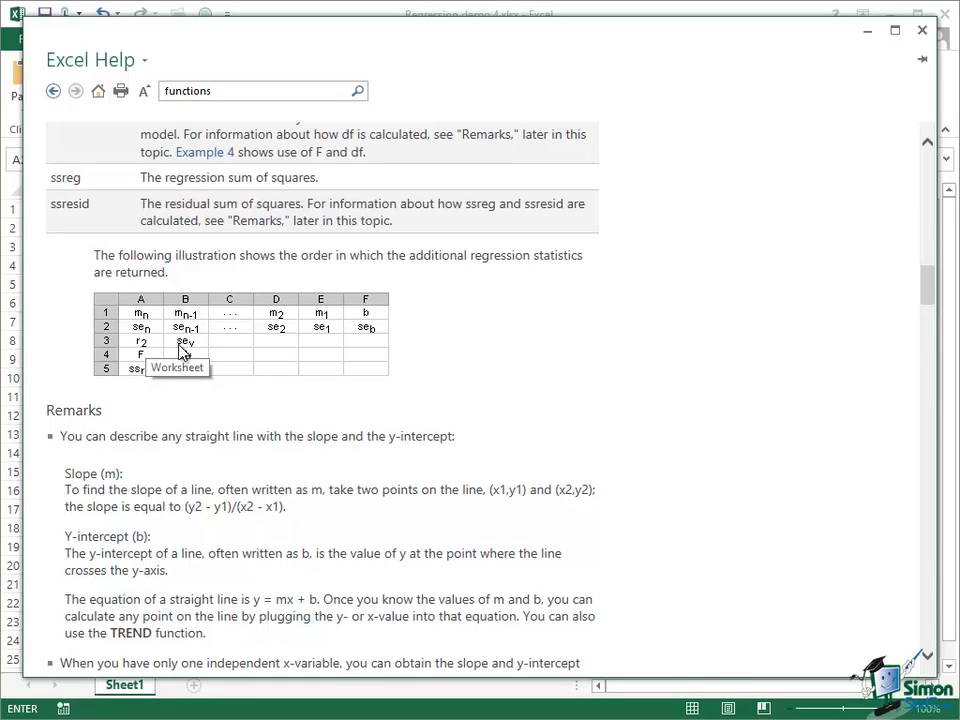
{"action": "left_click", "coordinate": [929, 146]}
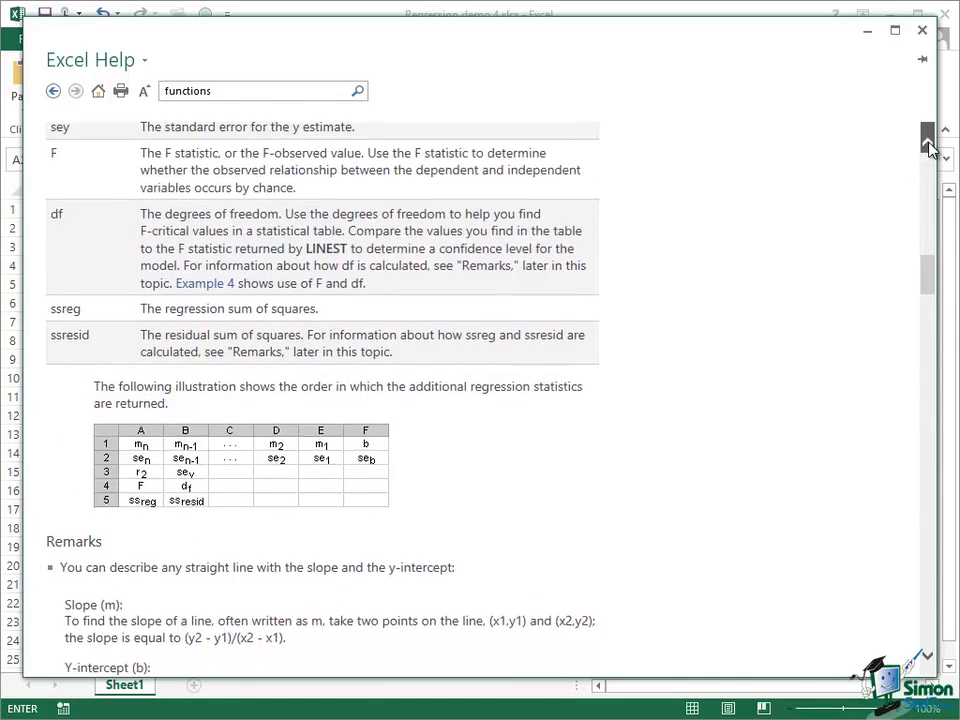
{"action": "left_click", "coordinate": [929, 148]}
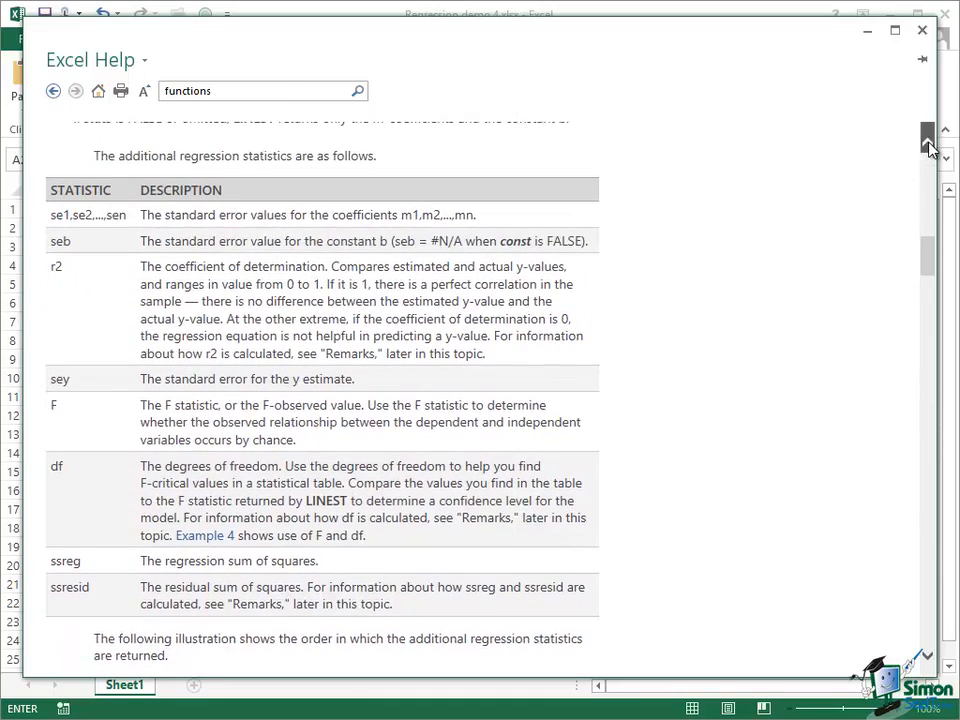
{"action": "left_click", "coordinate": [929, 146]}
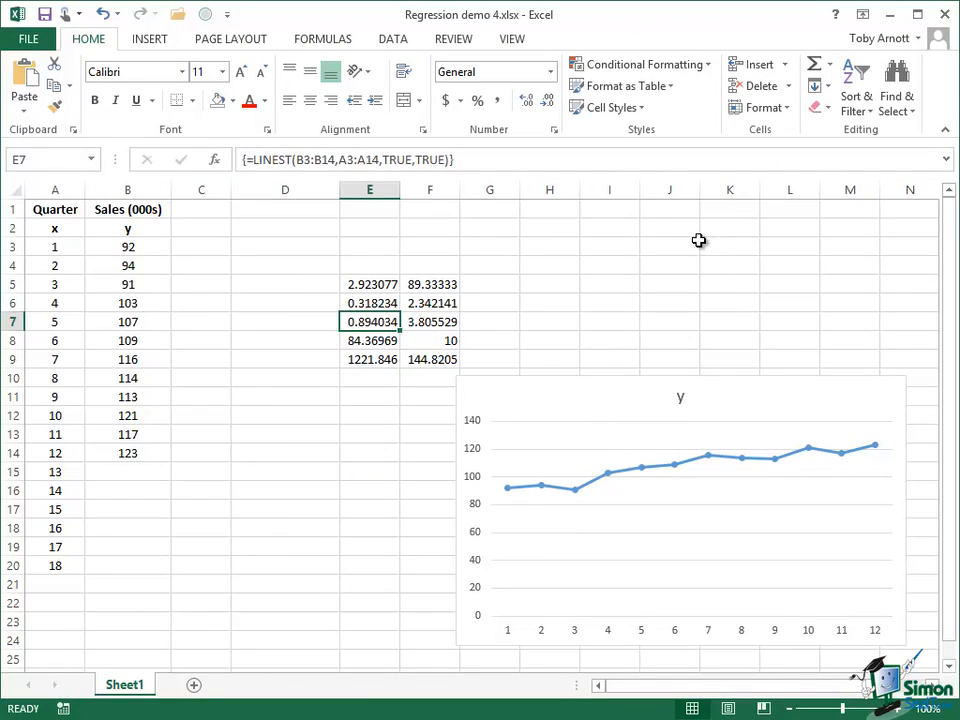
Step: Review the help article's statistics layout and Example 3 on multiple linear regression, and minimize the help window
{"action": "mouse_move", "coordinate": [508, 494]}
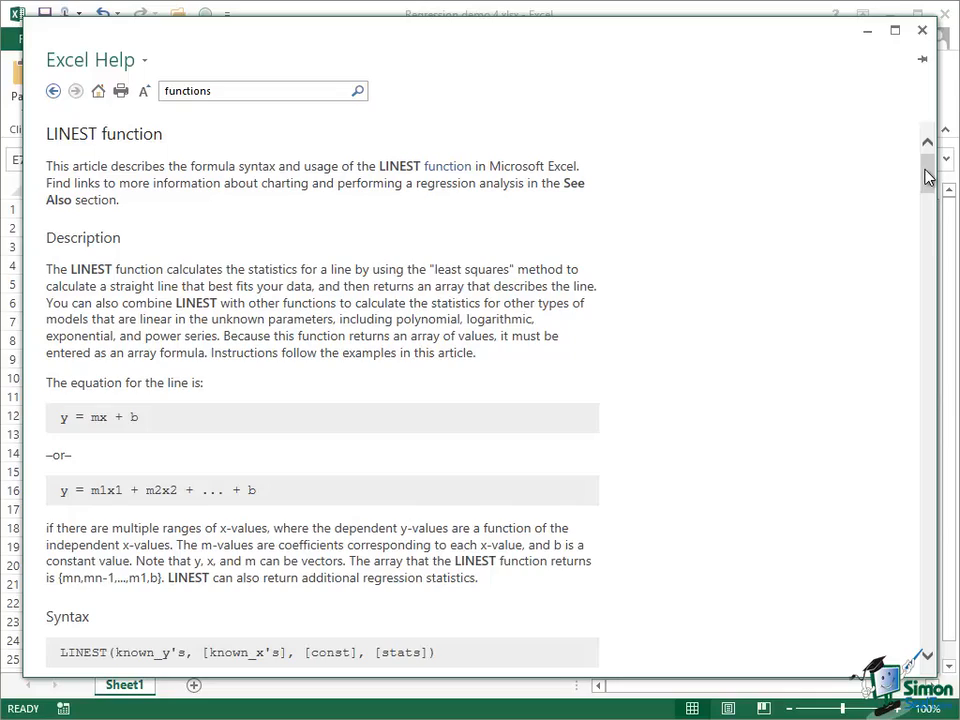
{"action": "left_click_drag", "start_coordinate": [928, 178], "coordinate": [952, 286]}
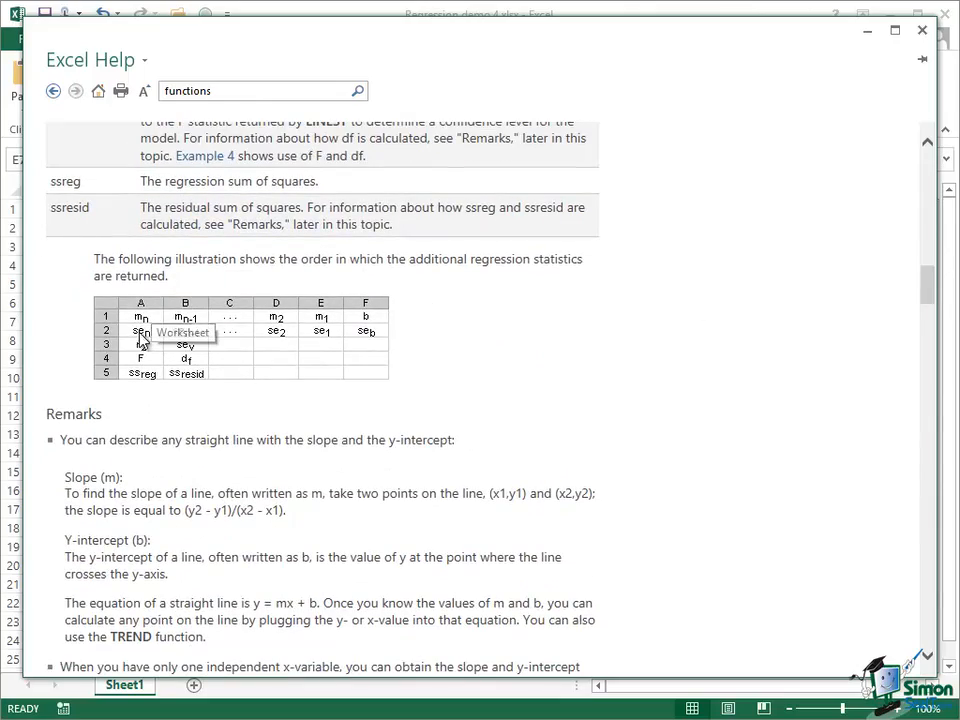
{"action": "left_click_drag", "start_coordinate": [930, 279], "coordinate": [926, 533]}
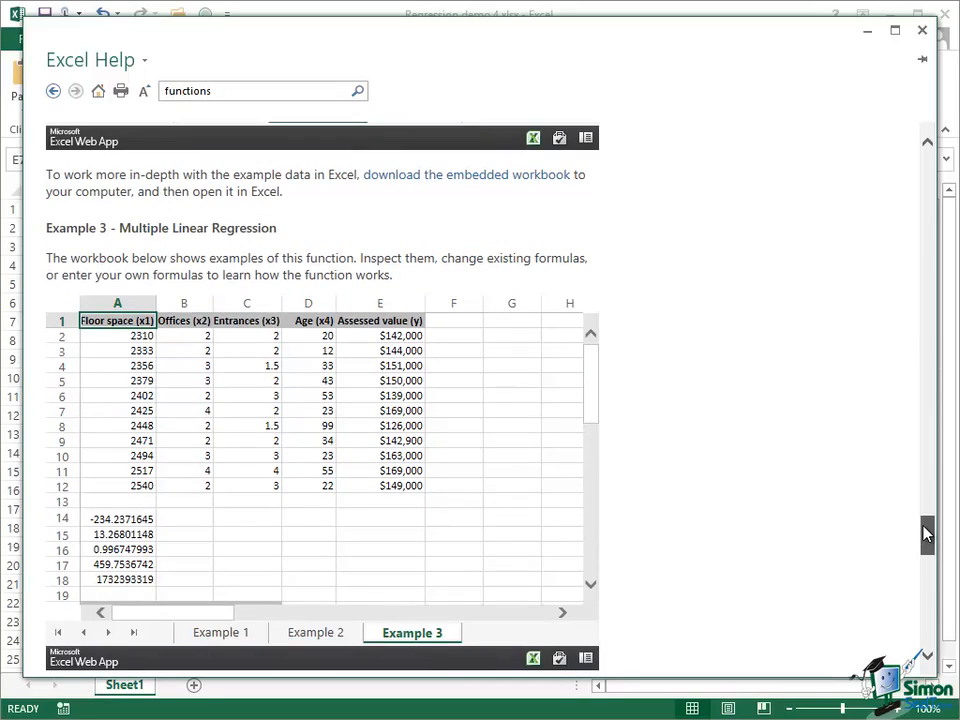
{"action": "mouse_move", "coordinate": [926, 533]}
{"action": "left_mouse_down"}
{"action": "mouse_move", "coordinate": [932, 567]}
{"action": "mouse_move", "coordinate": [937, 530]}
{"action": "left_mouse_up"}
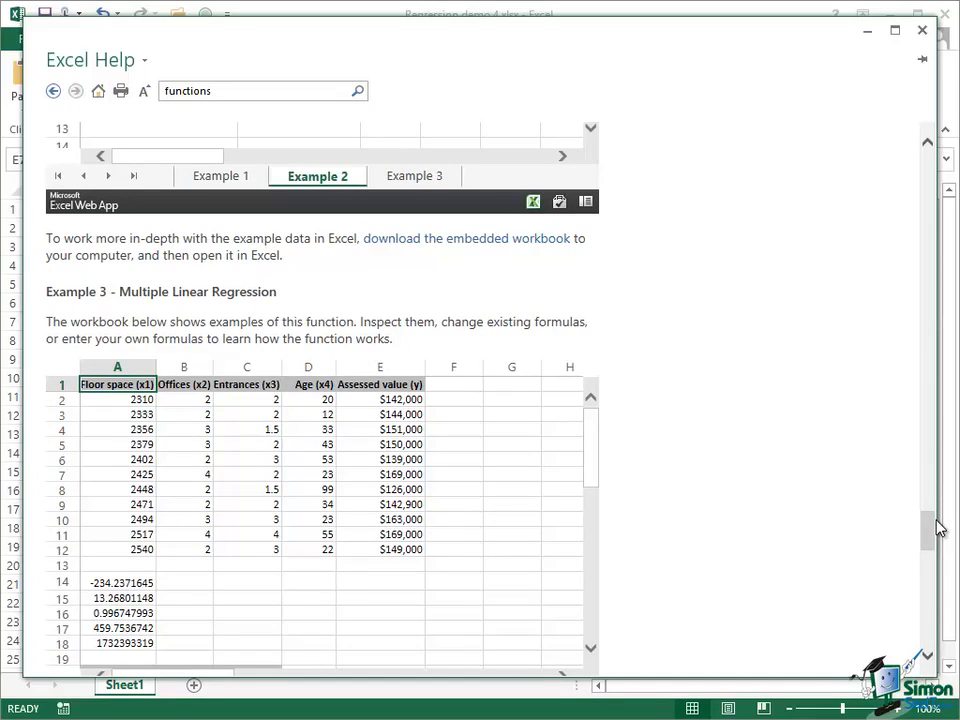
{"action": "left_click", "coordinate": [868, 32]}
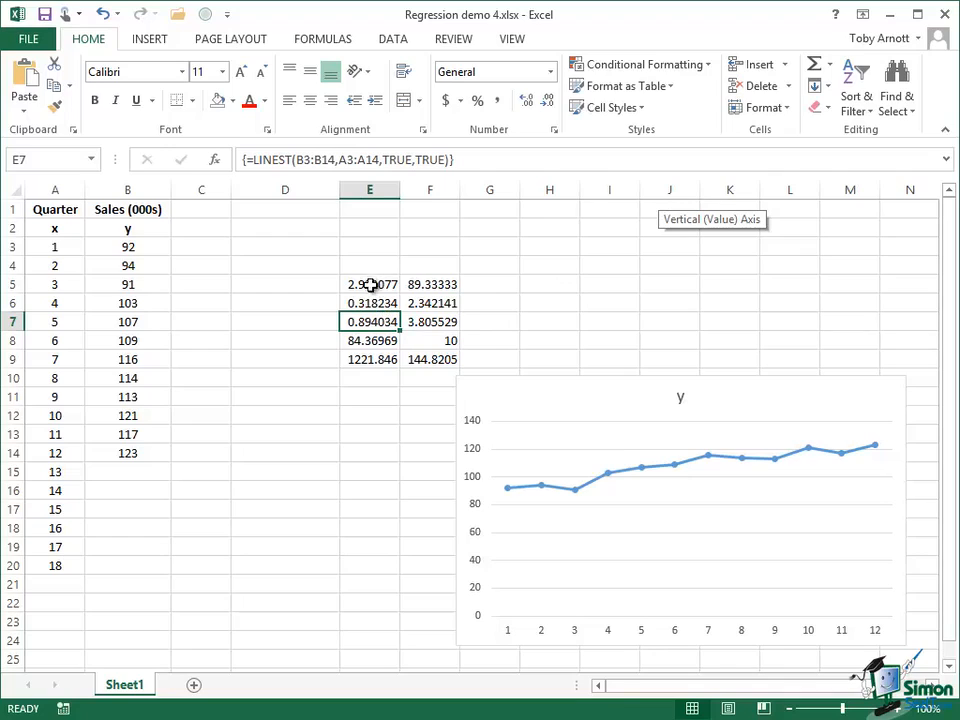
Step: Examine the regression statistics in the LINEST output range E5:F9, finishing on the coefficient of determination in E7
{"action": "left_click", "coordinate": [371, 286]}
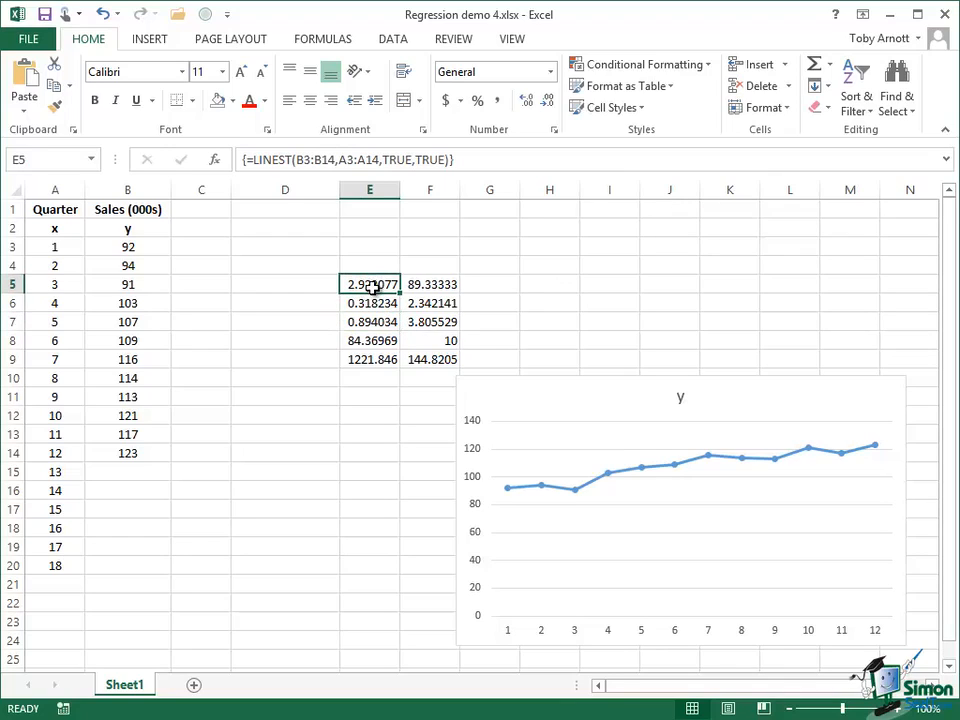
{"action": "left_click", "coordinate": [434, 284]}
{"action": "left_click", "coordinate": [430, 304]}
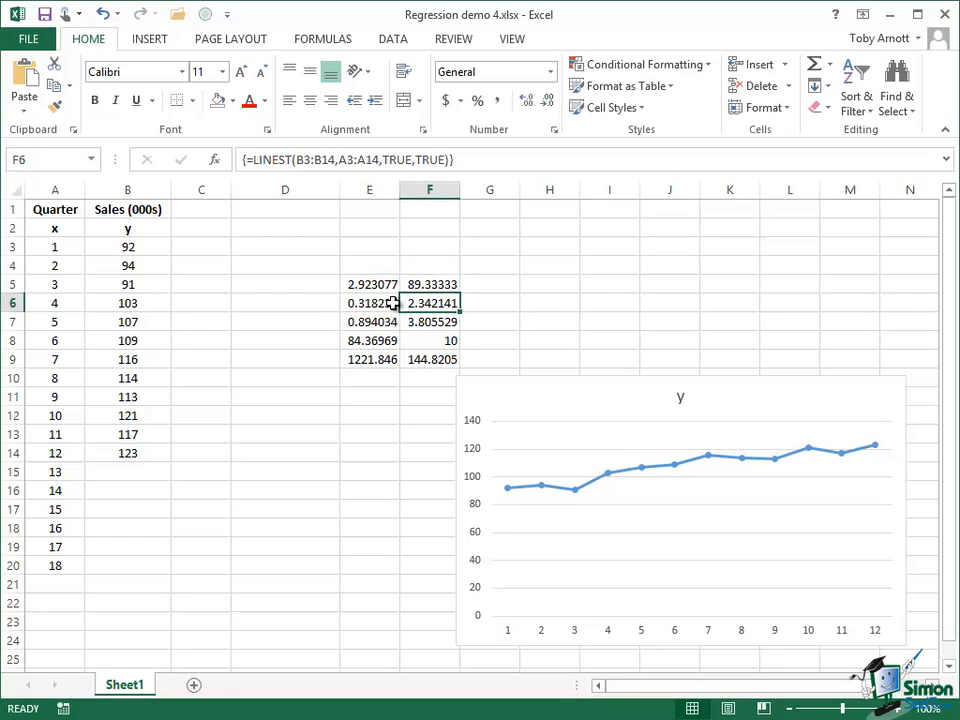
{"action": "left_click", "coordinate": [392, 304]}
{"action": "left_click", "coordinate": [389, 321]}
{"action": "left_click", "coordinate": [430, 323]}
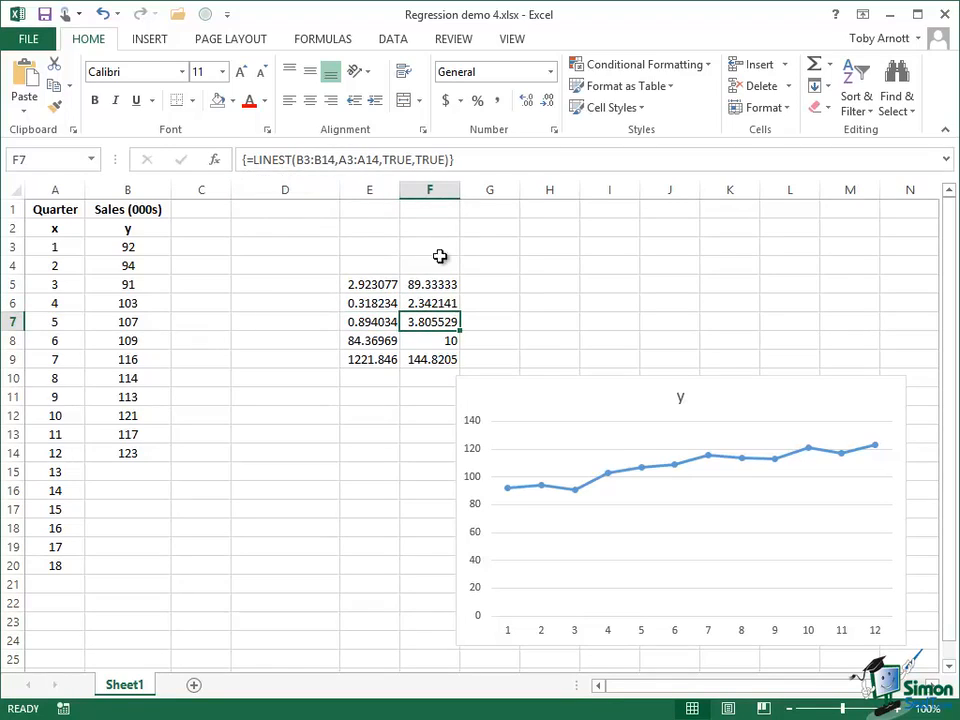
{"action": "left_click", "coordinate": [376, 340]}
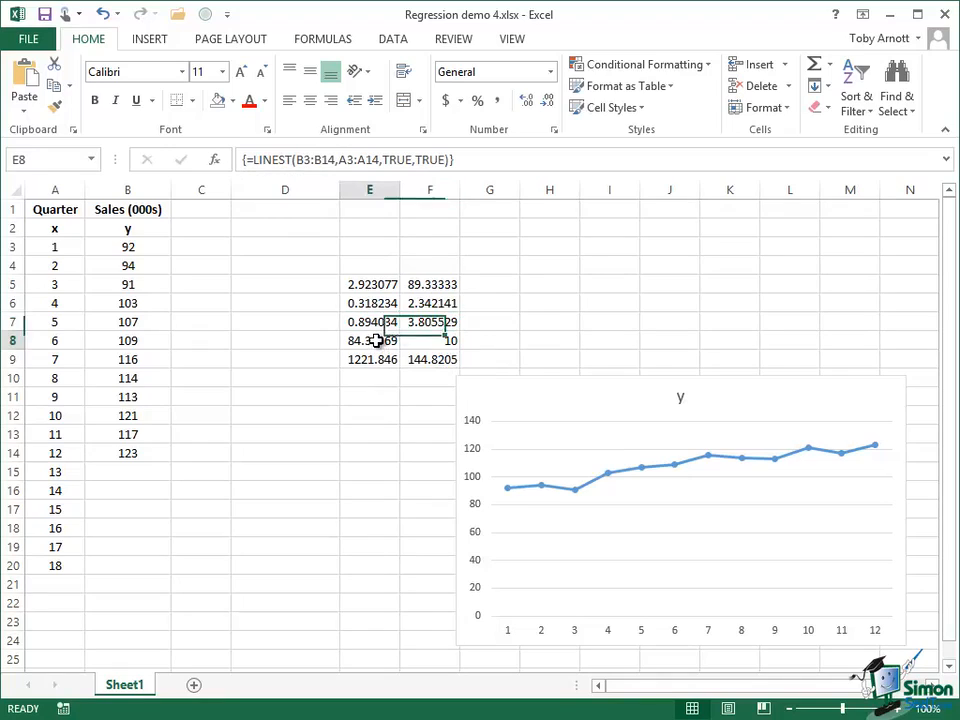
{"action": "left_click", "coordinate": [439, 344]}
{"action": "left_click", "coordinate": [437, 357]}
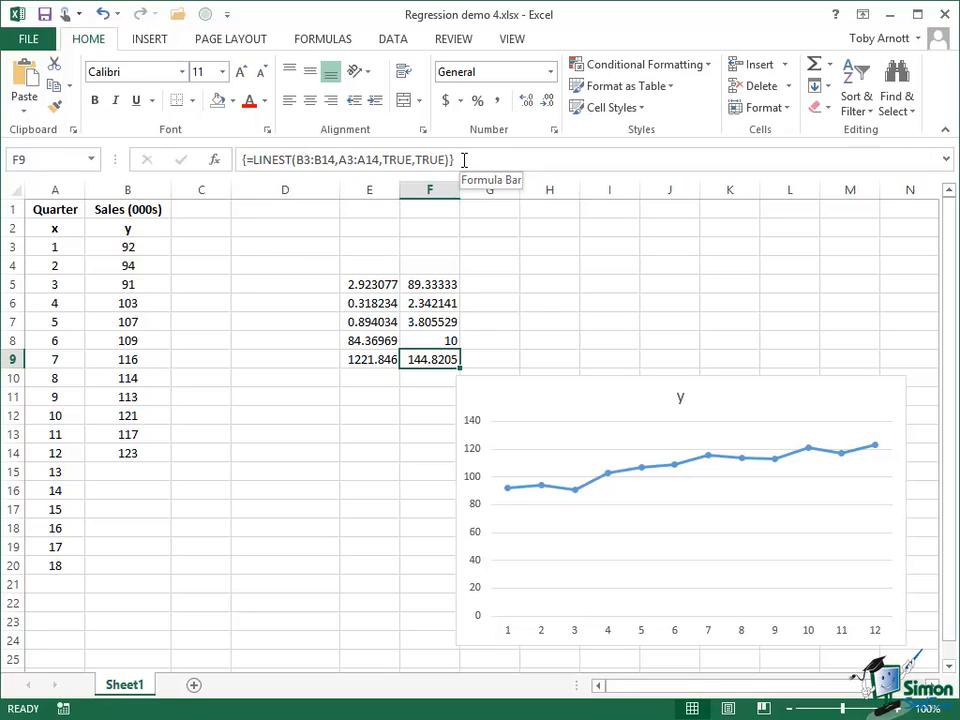
{"action": "left_click", "coordinate": [373, 321]}
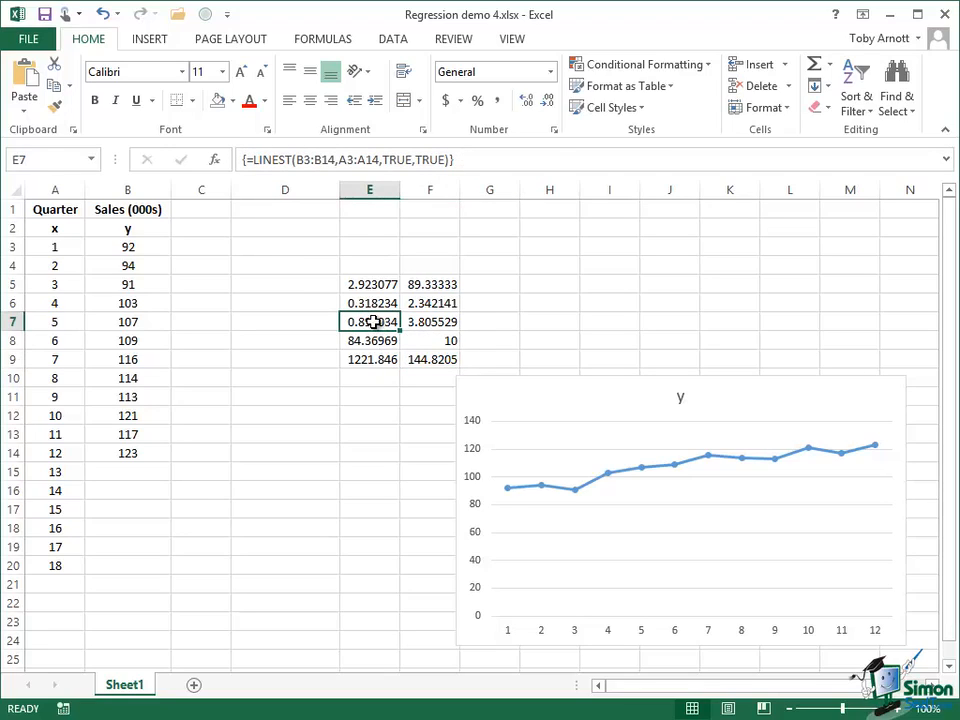